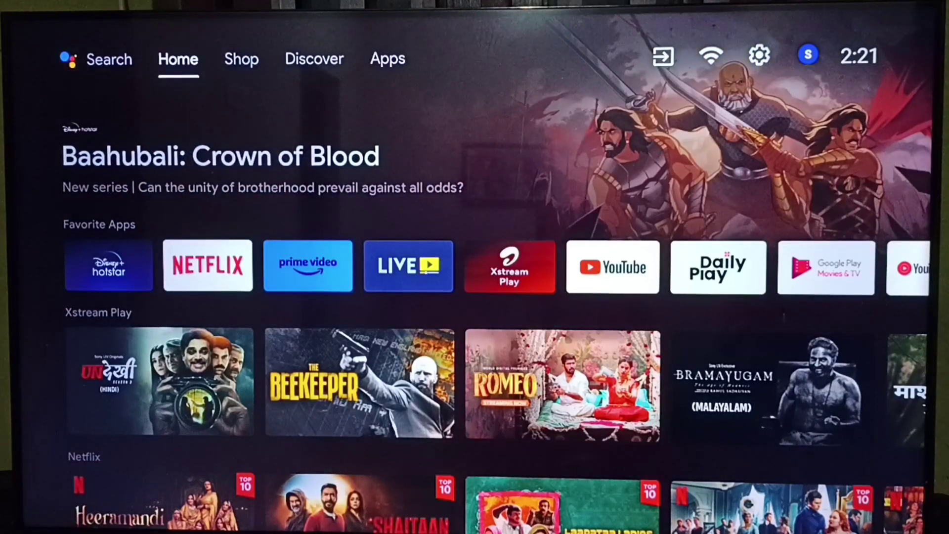
# Step: Move from Home past the Shop and Discover tabs to the Apps tab
pyautogui.press('Right')
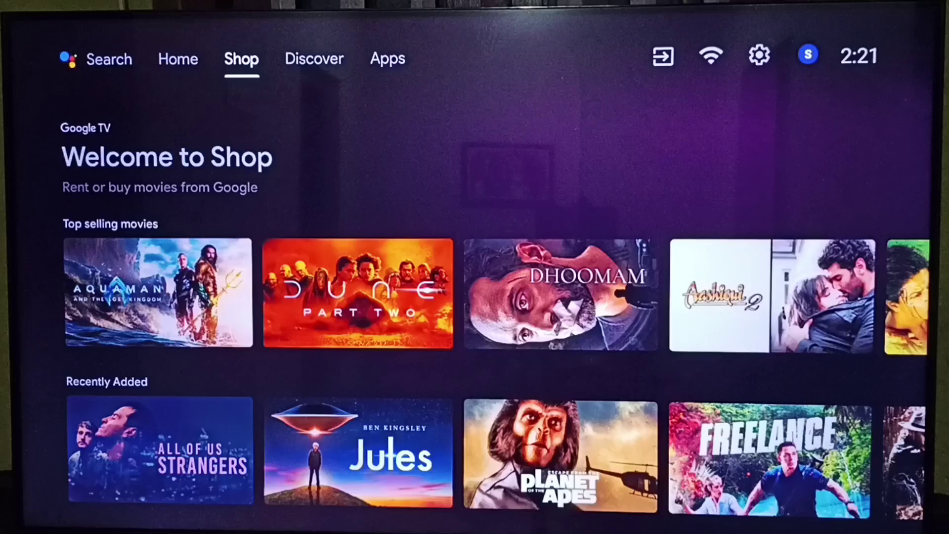
pyautogui.press('Right')
pyautogui.press('Right')
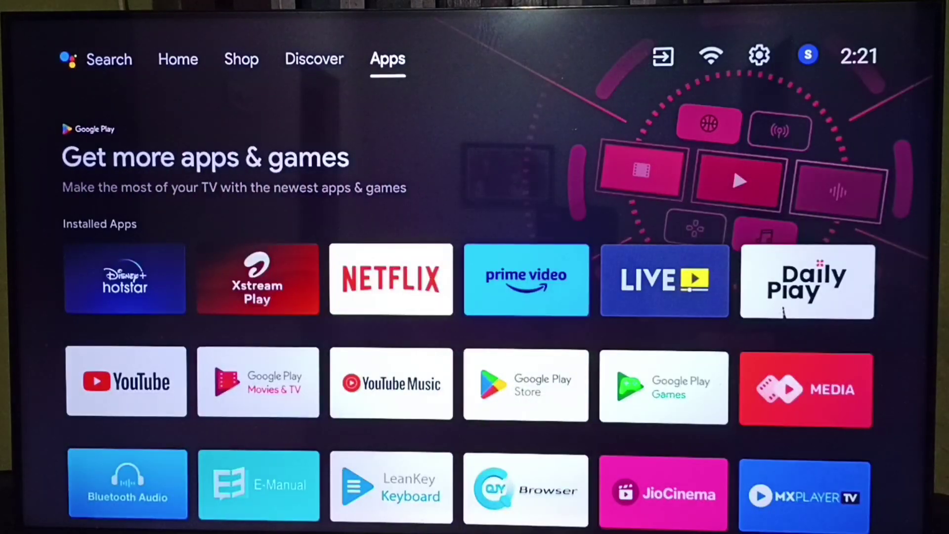
pyautogui.press('Right')
pyautogui.press('Right')
pyautogui.press('Right')
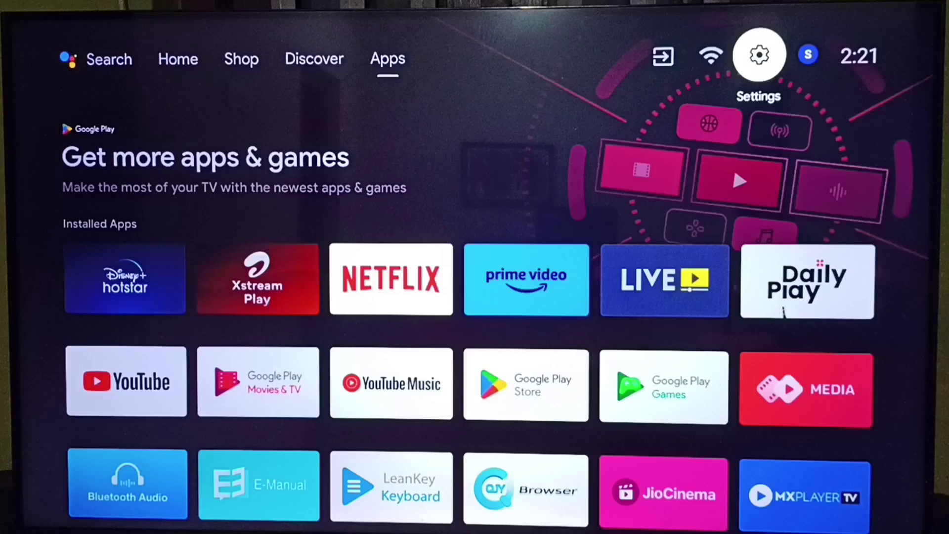
# Step: Open Settings, enter Device Preferences, and move the highlight toward Power
pyautogui.press('Return')
pyautogui.press('Down')
pyautogui.press('Down')
pyautogui.press('Down')
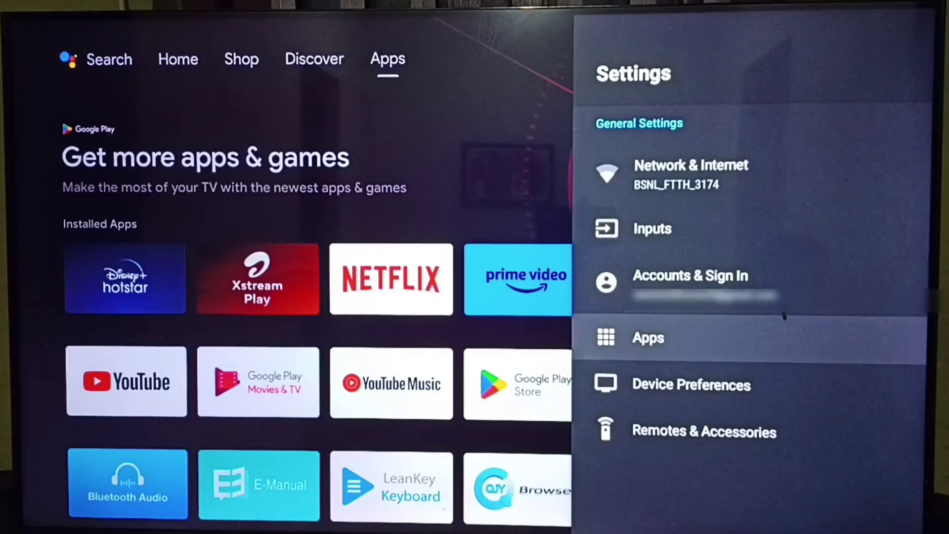
pyautogui.press('Down')
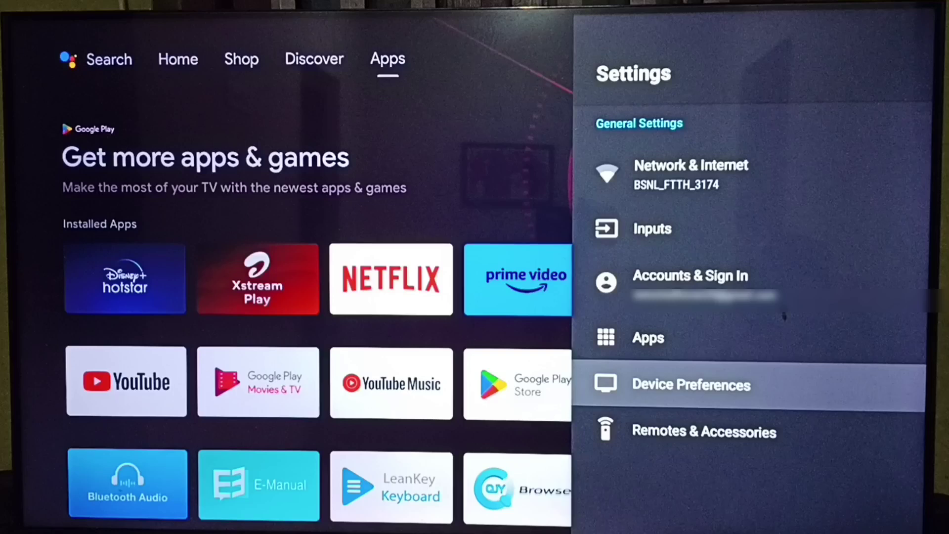
pyautogui.press('Return')
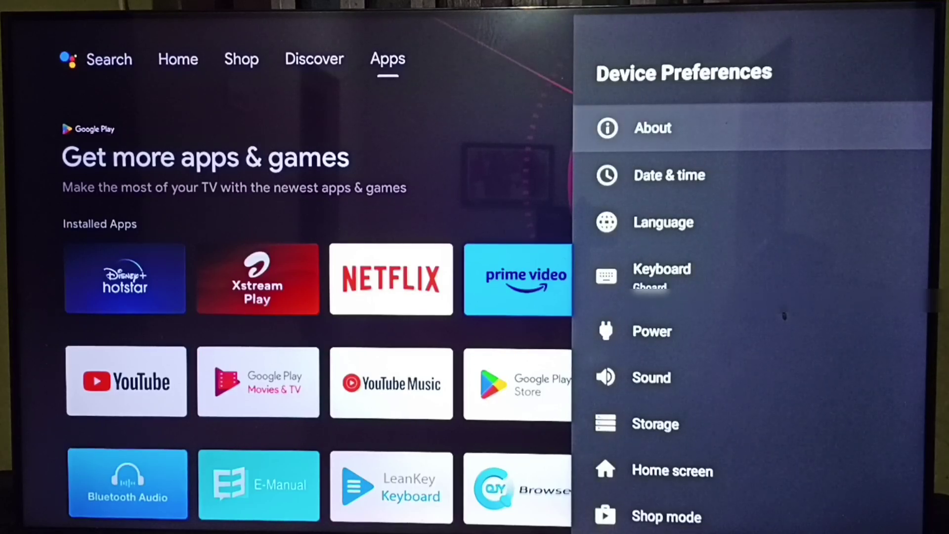
pyautogui.press('Down')
pyautogui.press('Down')
pyautogui.press('Down')
pyautogui.press('Down')
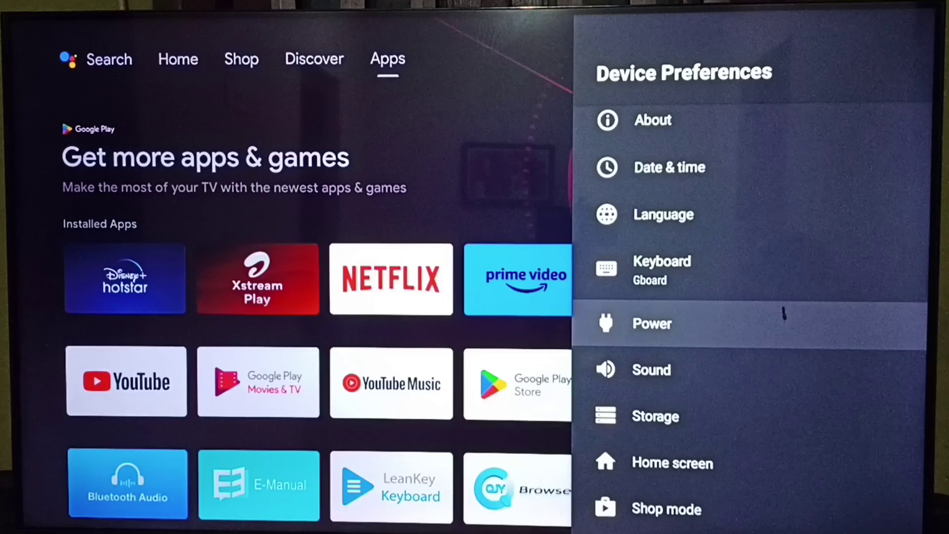
# Step: In Power settings, toggle Fast Boot off and on twice, leaving it on
pyautogui.press('Return')
pyautogui.press('Return')
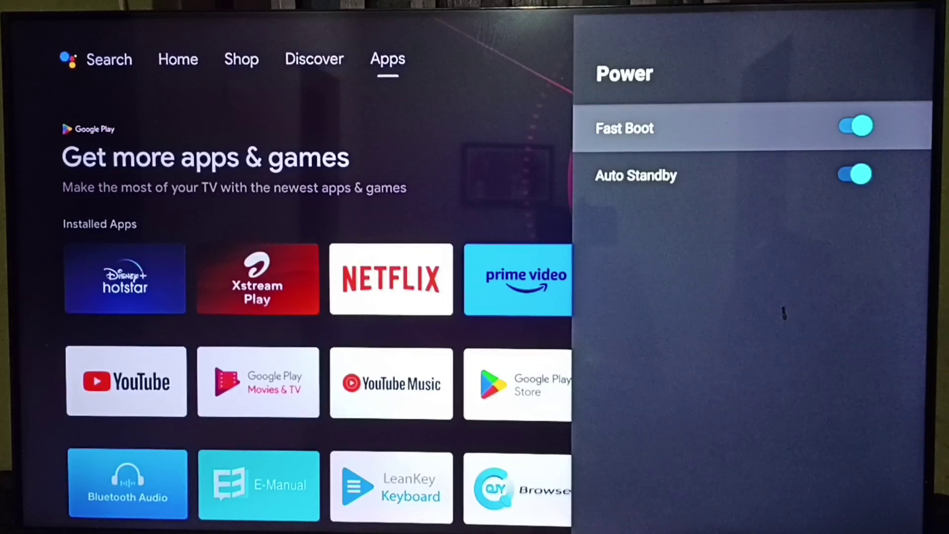
pyautogui.press('Return')
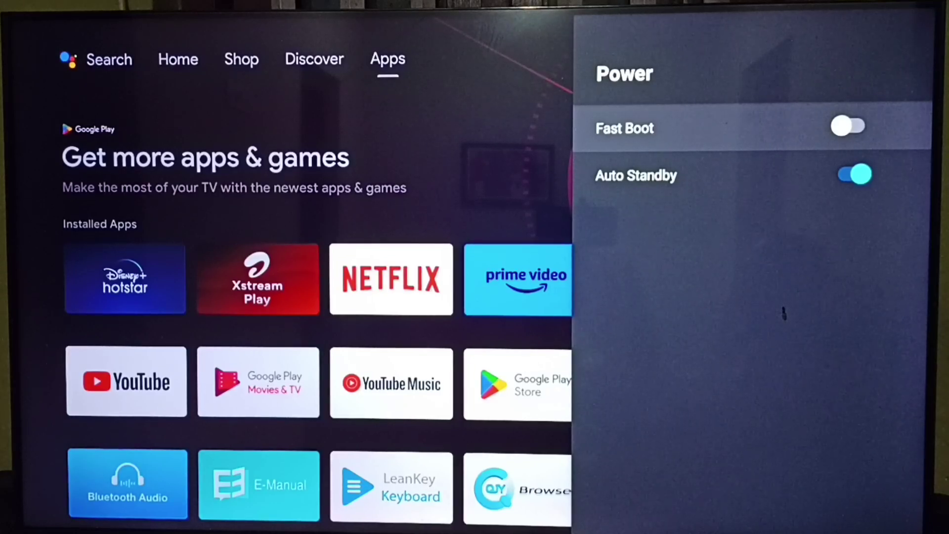
pyautogui.press('Return')
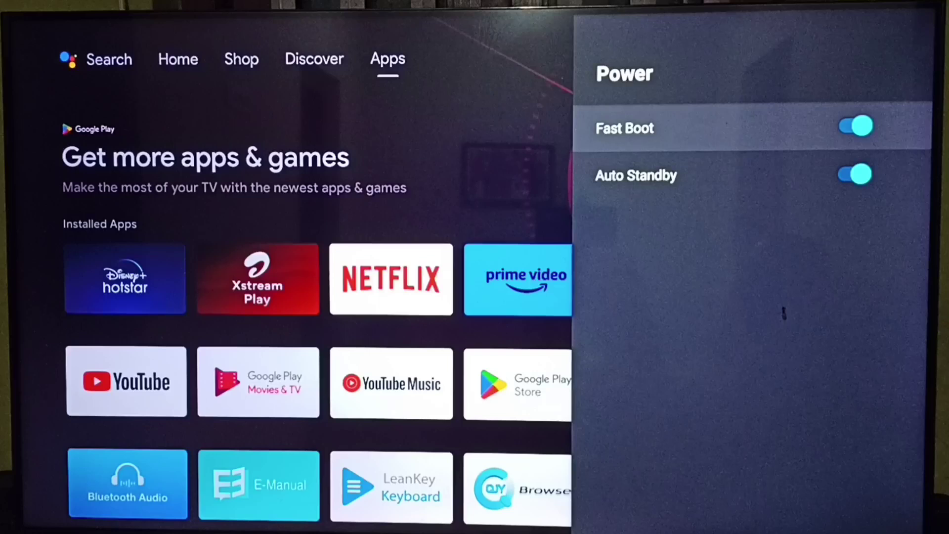
pyautogui.press('Return')
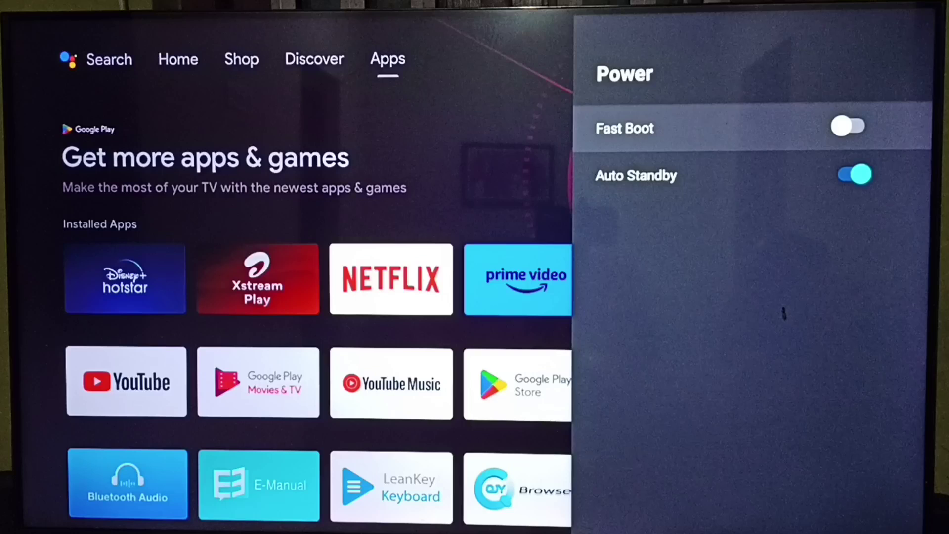
pyautogui.press('Return')
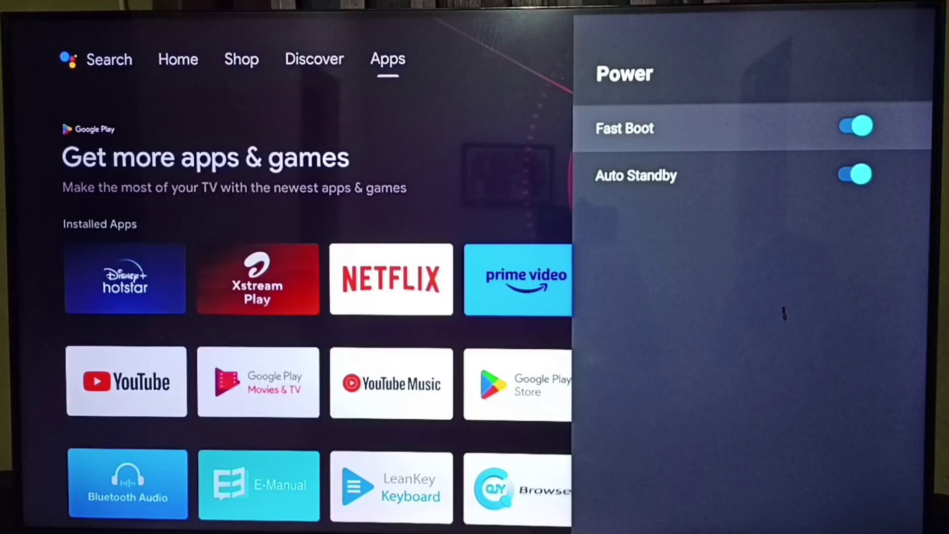